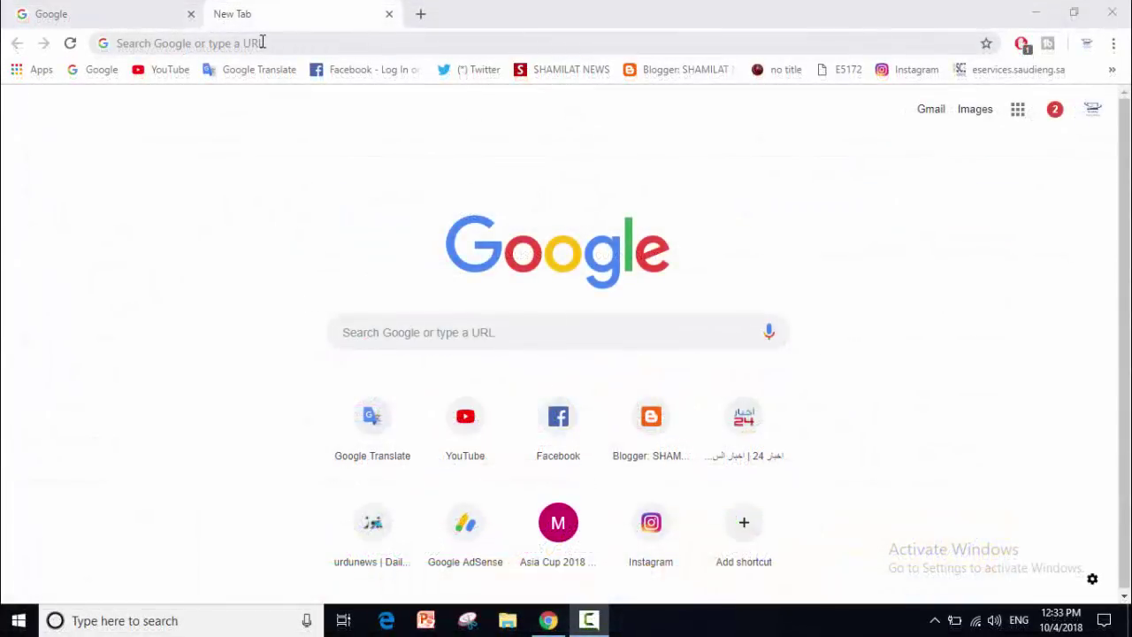
# Step: Load the router admin page at 192.168.1.1 from the E5172 bookmark
pyautogui.click(262, 43)
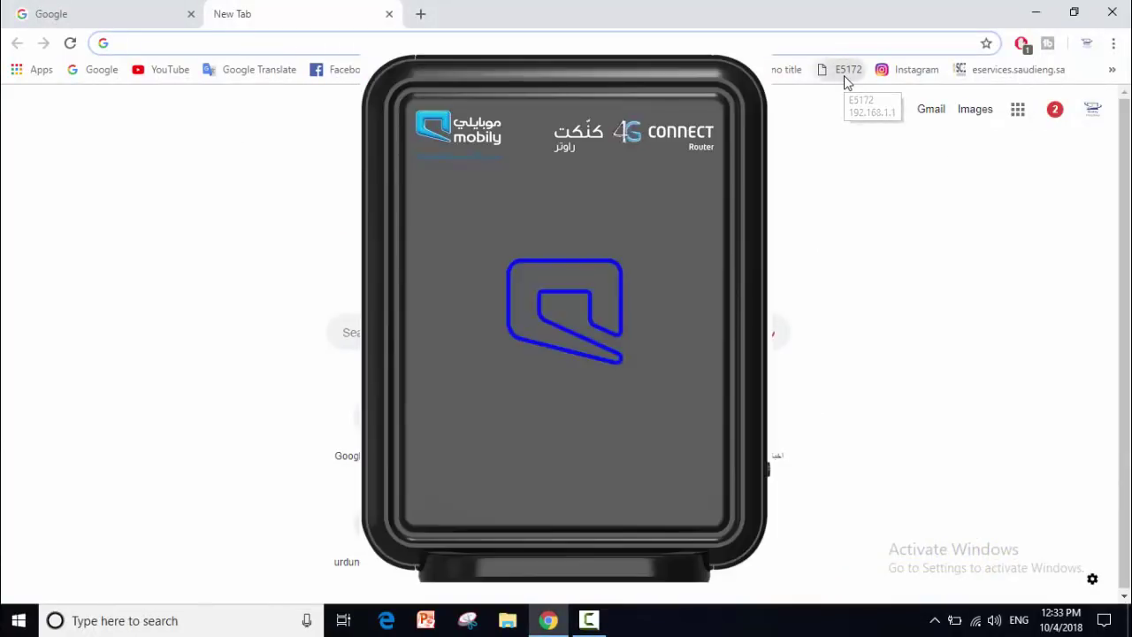
pyautogui.click(845, 75)
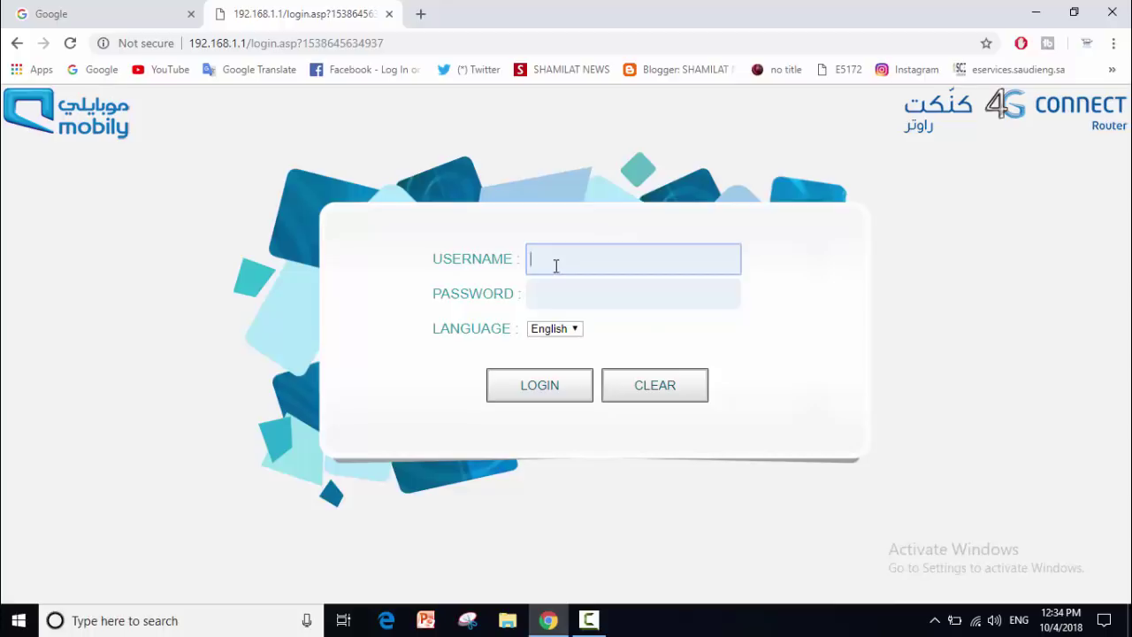
# Step: Log in to the router admin with the administrator username and password
pyautogui.click(556, 294)
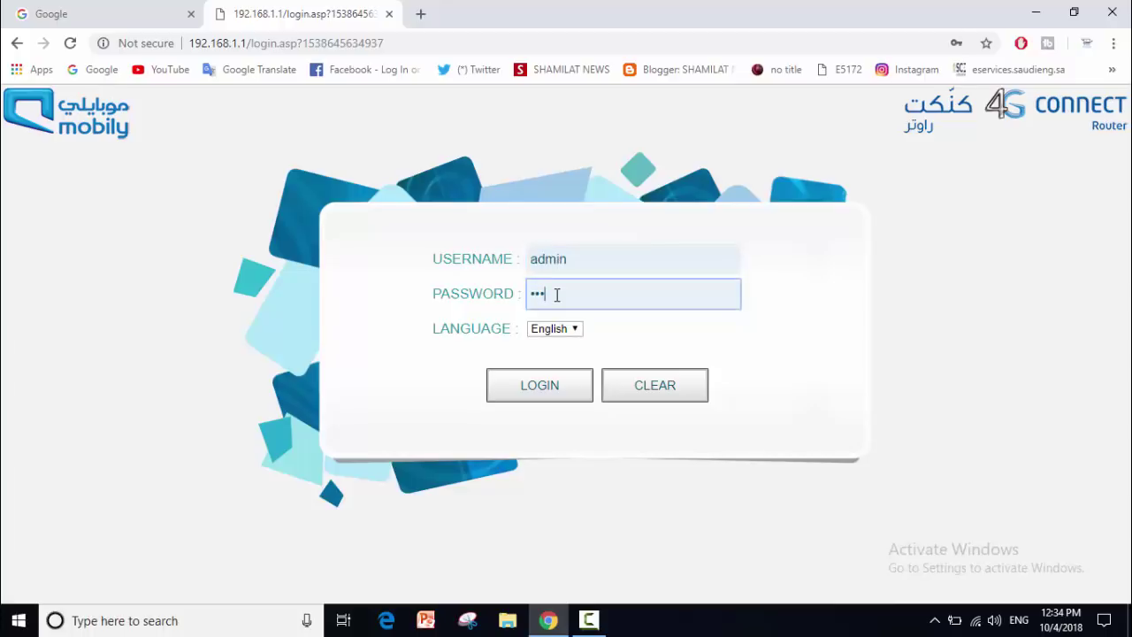
pyautogui.click(553, 385)
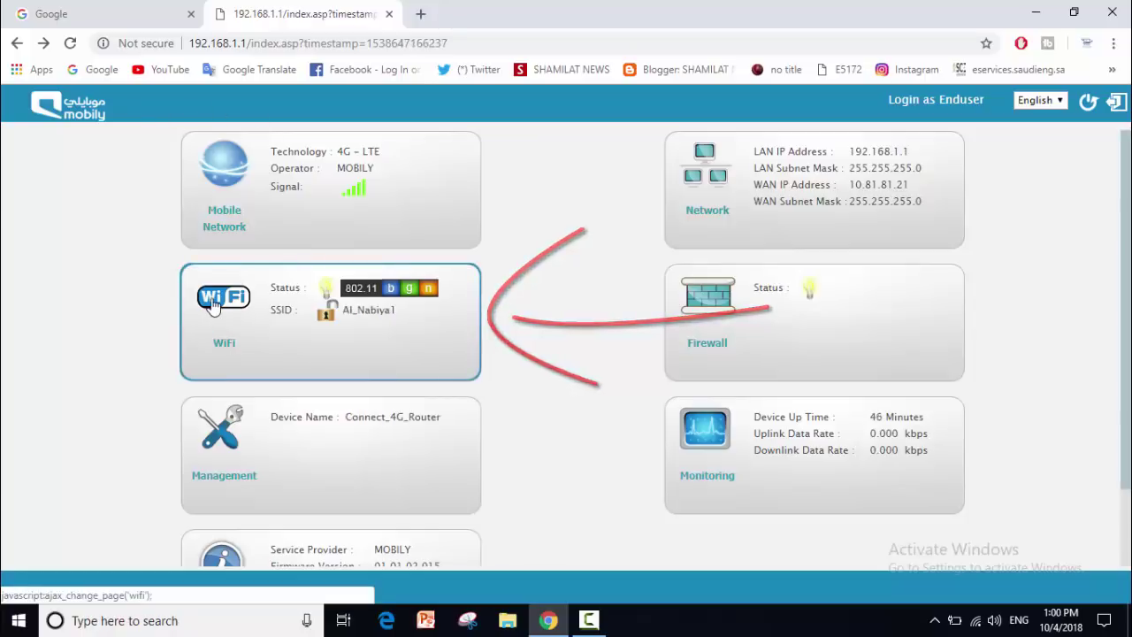
# Step: Go to WiFi Settings, scroll to Security and list the Authentication options
pyautogui.click(212, 303)
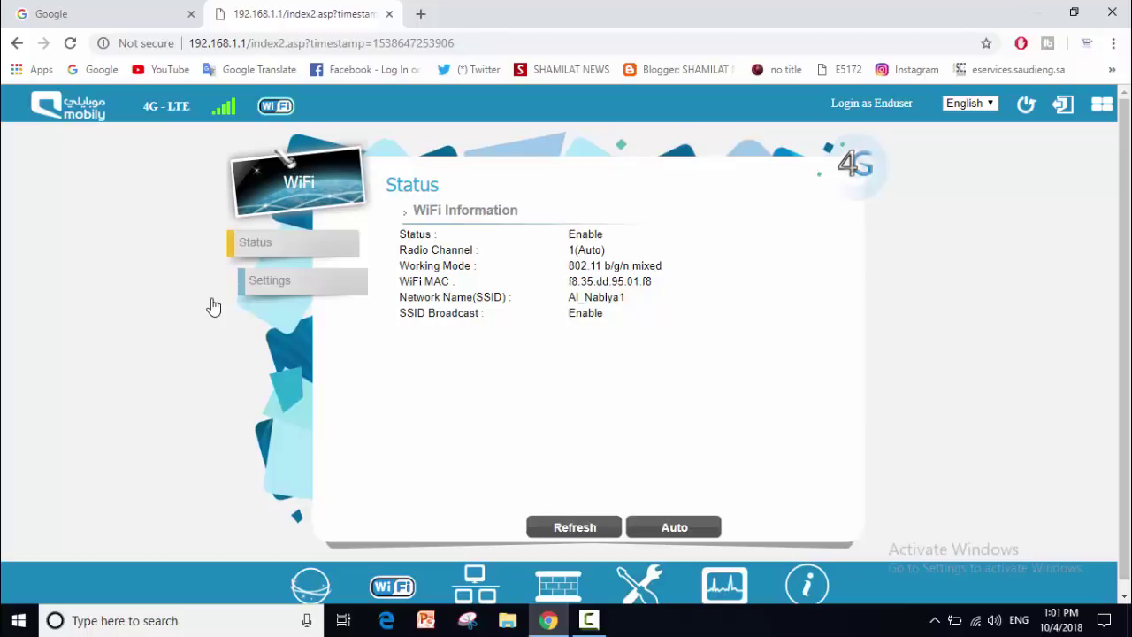
pyautogui.click(257, 281)
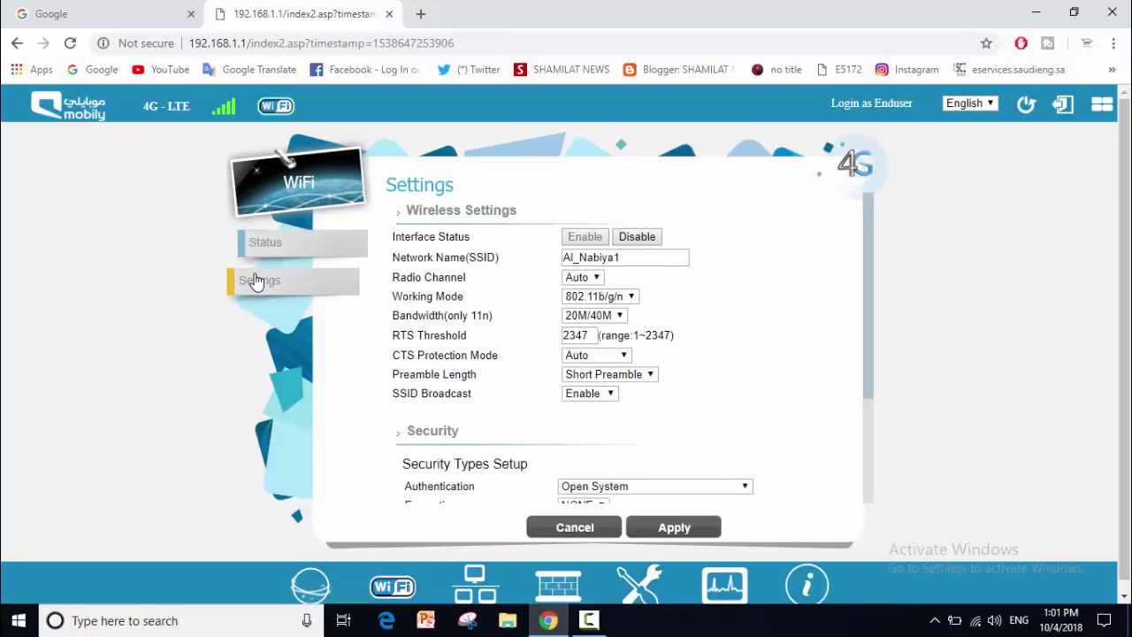
pyautogui.moveTo(870, 278); pyautogui.dragTo(867, 419)
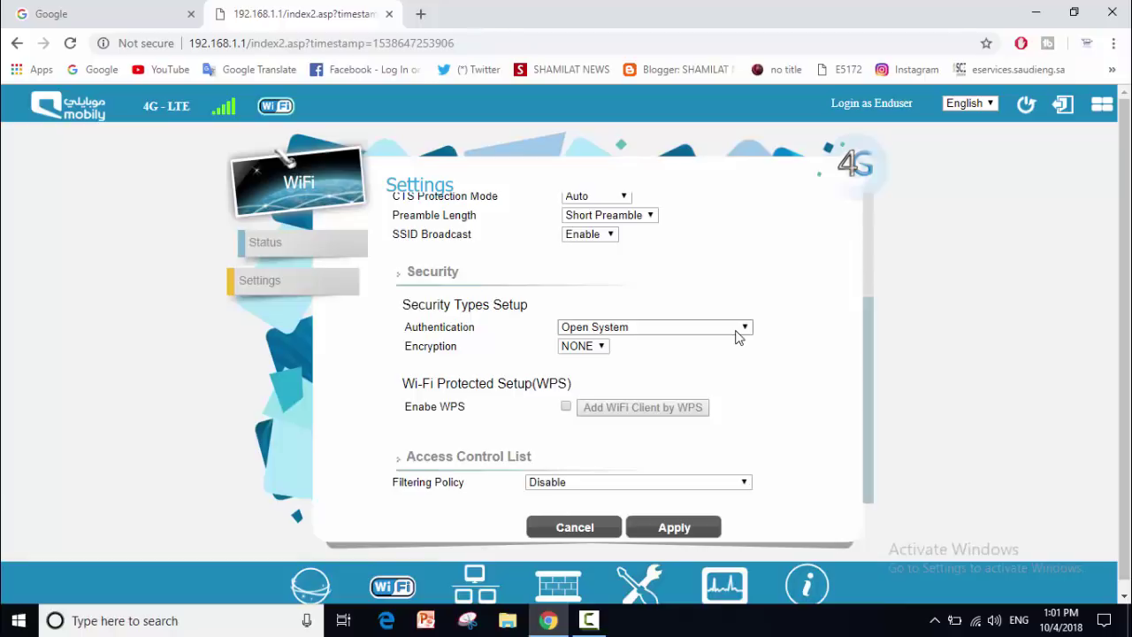
pyautogui.click(736, 330)
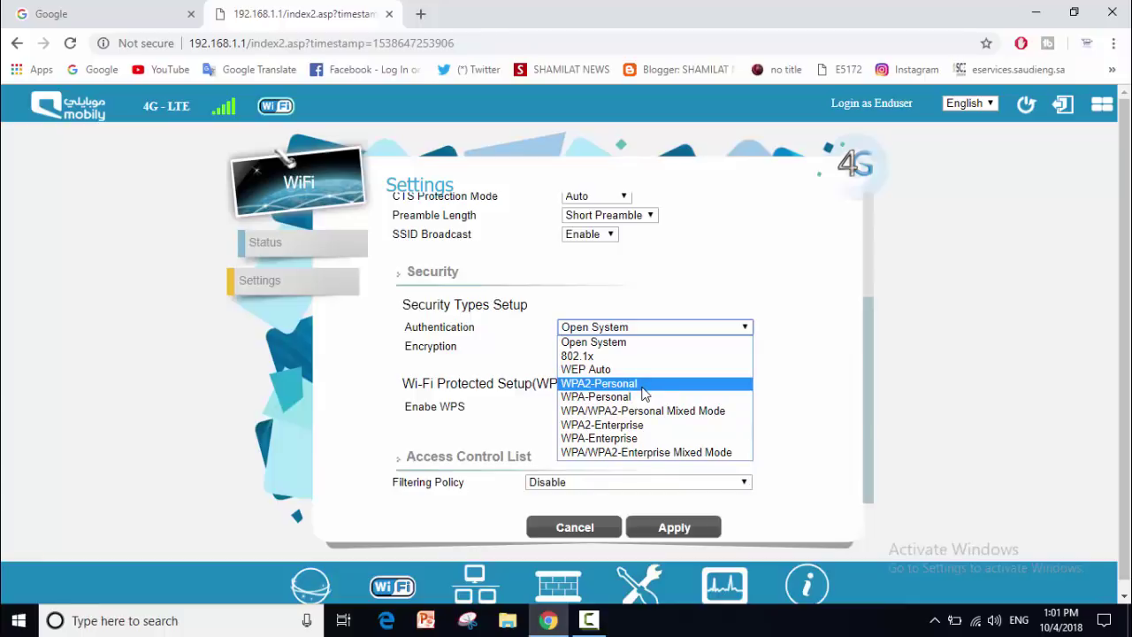
# Step: Set WiFi authentication to WPA-Personal with TKIP/AES encryption
pyautogui.click(643, 395)
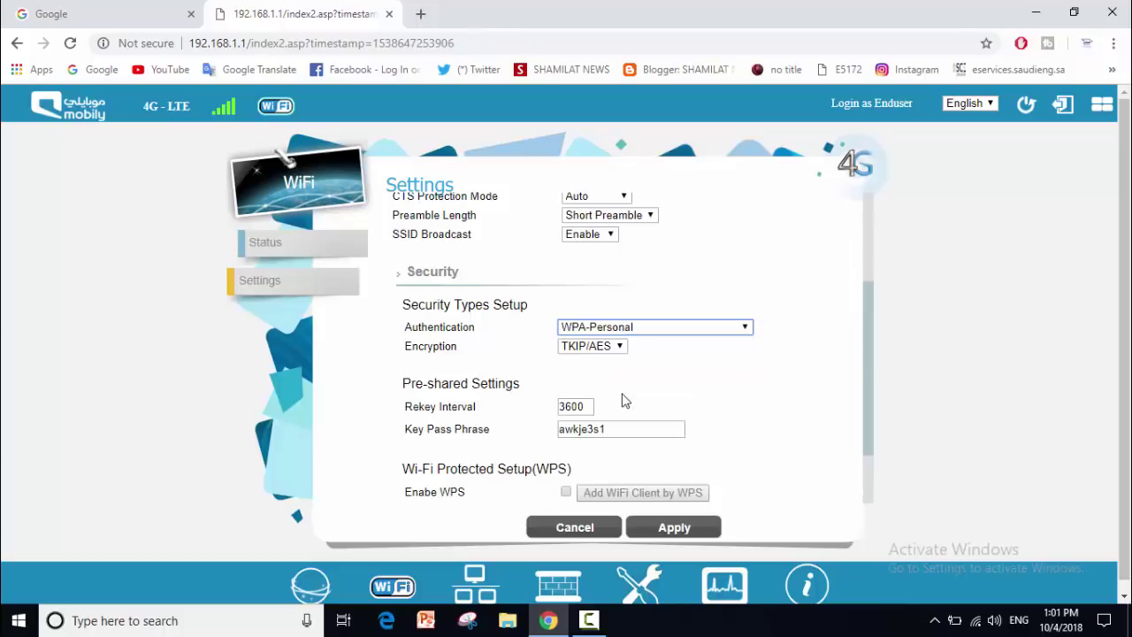
pyautogui.click(619, 348)
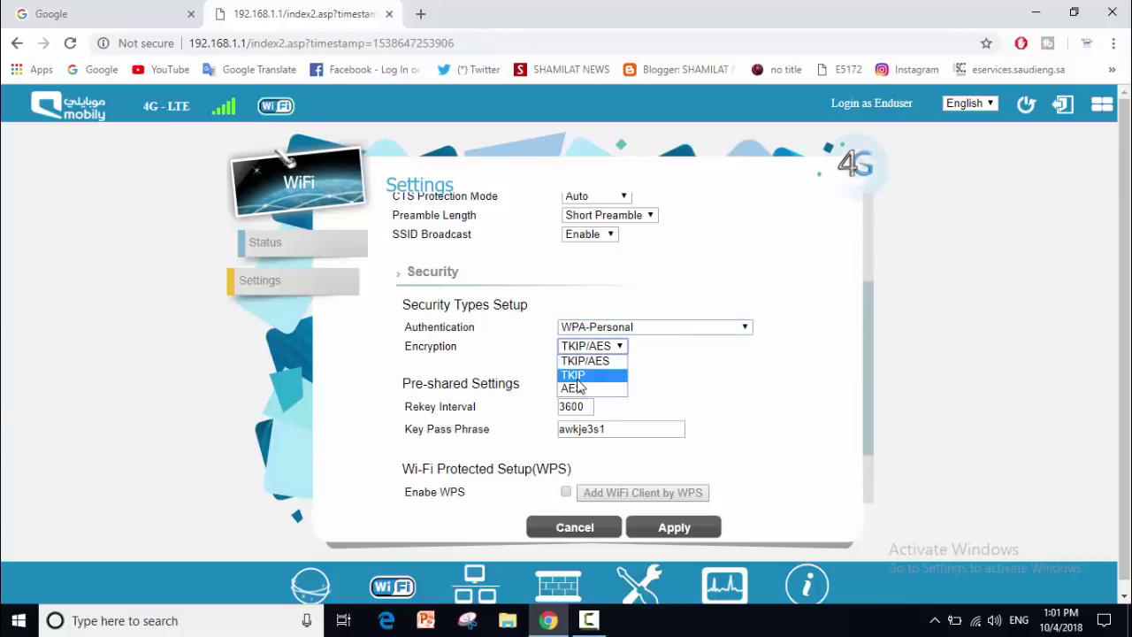
pyautogui.click(591, 362)
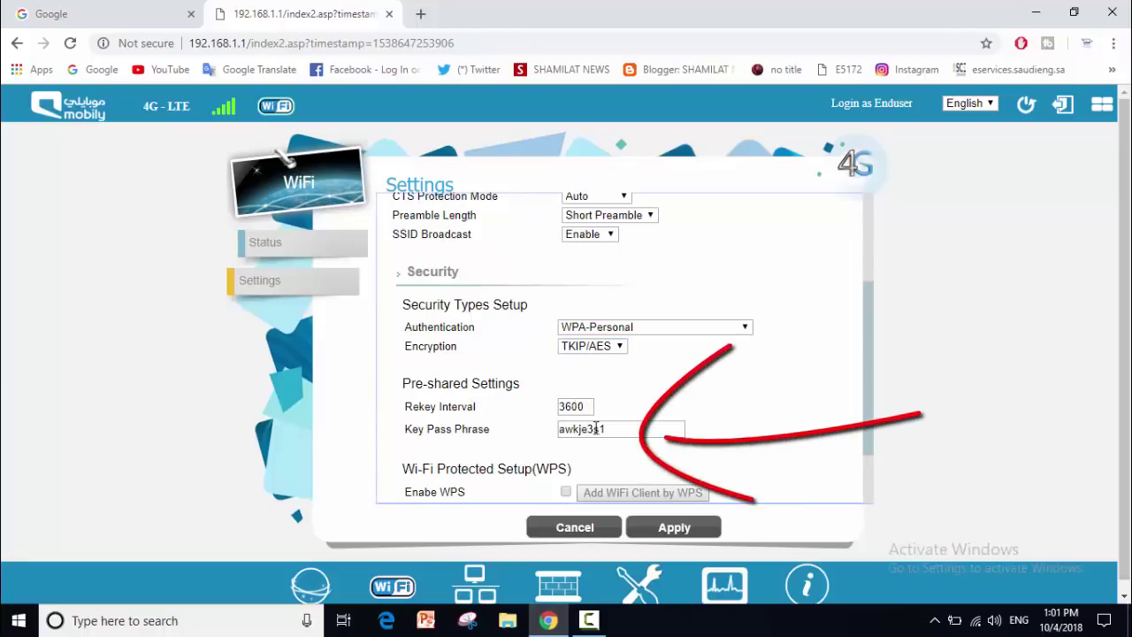
pyautogui.moveTo(609, 428)
pyautogui.mouseDown()
pyautogui.moveTo(558, 429)
pyautogui.moveTo(612, 428)
pyautogui.mouseUp()
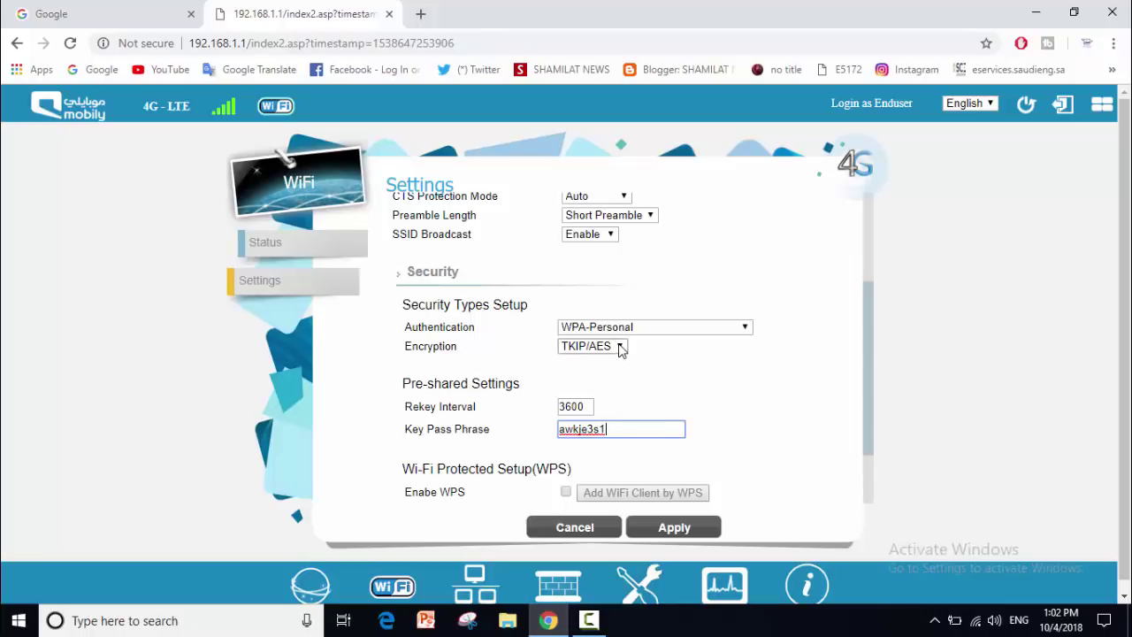
# Step: Select and copy the old Key Pass Phrase
pyautogui.moveTo(872, 384); pyautogui.dragTo(867, 470)
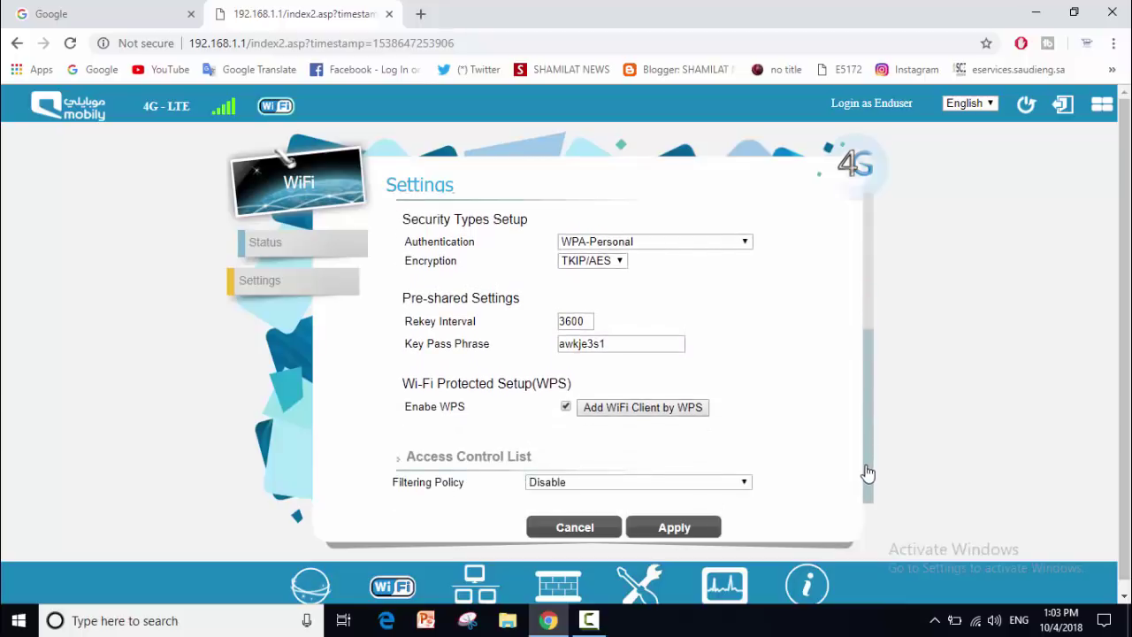
pyautogui.doubleClick(564, 343)
pyautogui.moveTo(564, 341); pyautogui.dragTo(559, 343)
pyautogui.rightClick(560, 342)
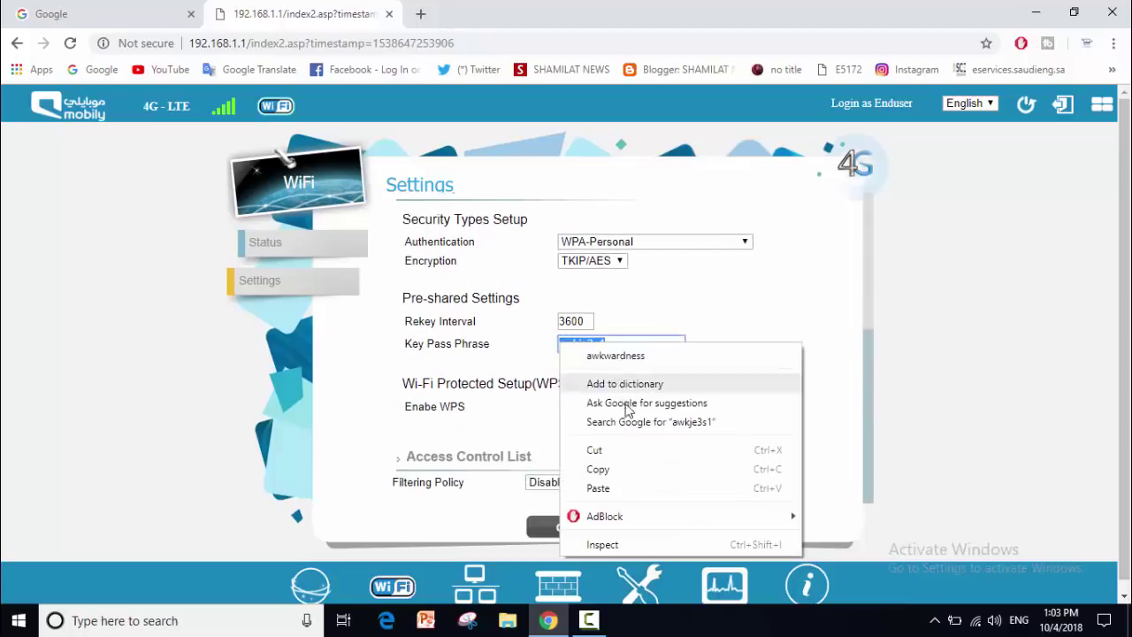
pyautogui.click(608, 469)
# Step: Replace it with the new pass phrase and apply the WPA-Personal settings
pyautogui.click(614, 347)
pyautogui.press('BackSpace')
pyautogui.press('BackSpace')
pyautogui.press('BackSpace')
pyautogui.press('BackSpace')
pyautogui.press('BackSpace')
pyautogui.press('BackSpace')
pyautogui.press('BackSpace')
pyautogui.press('BackSpace')
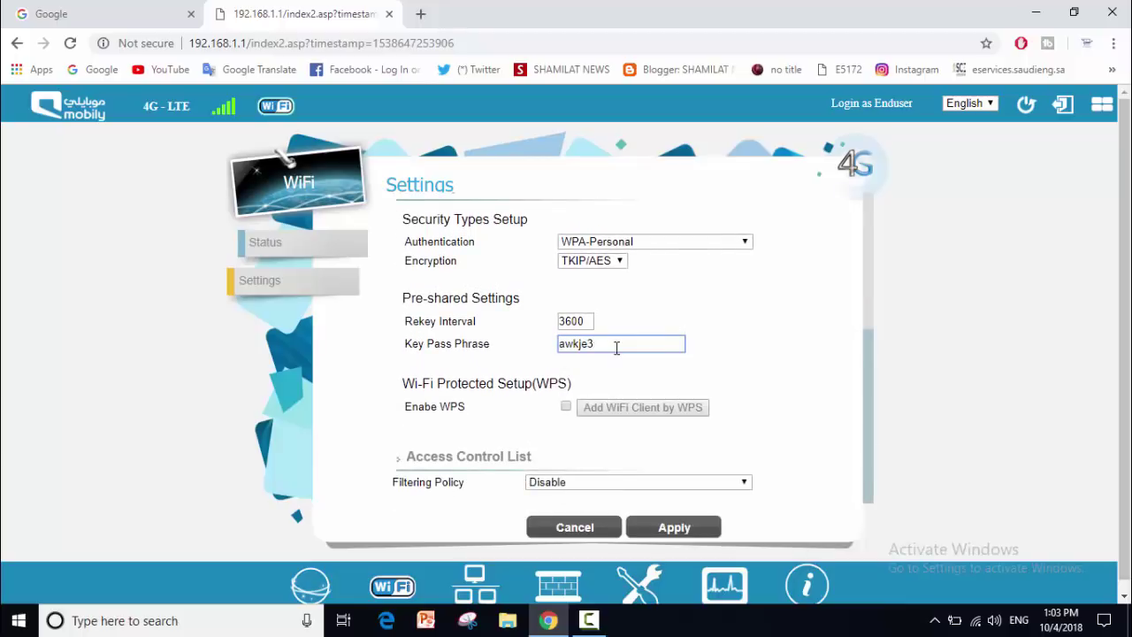
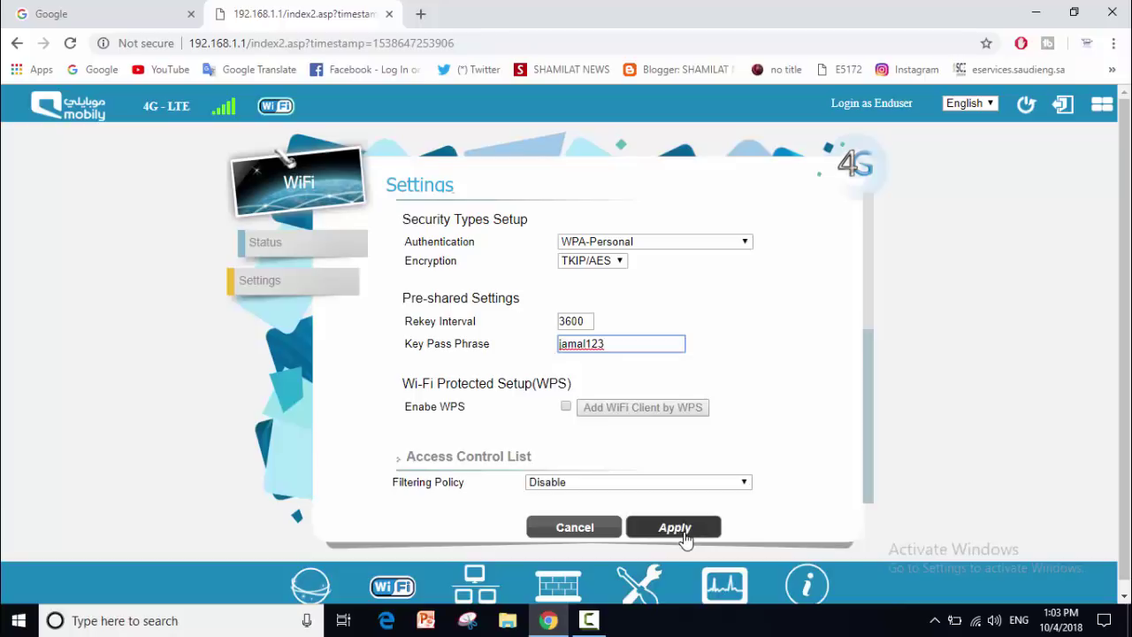
pyautogui.click(675, 528)
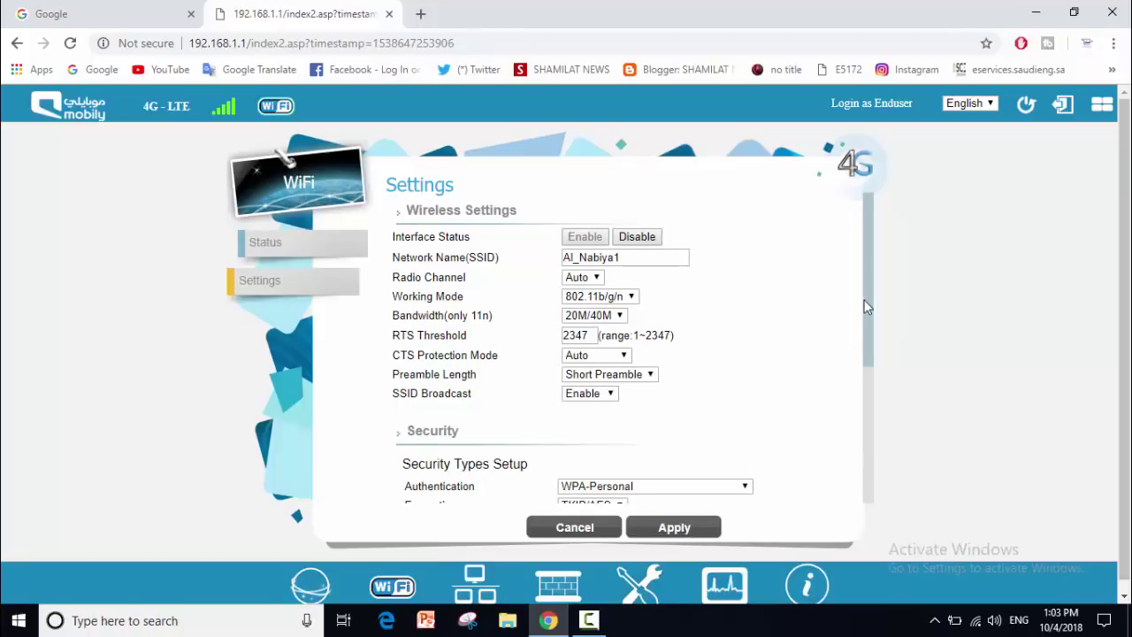
pyautogui.moveTo(871, 292); pyautogui.dragTo(870, 422)
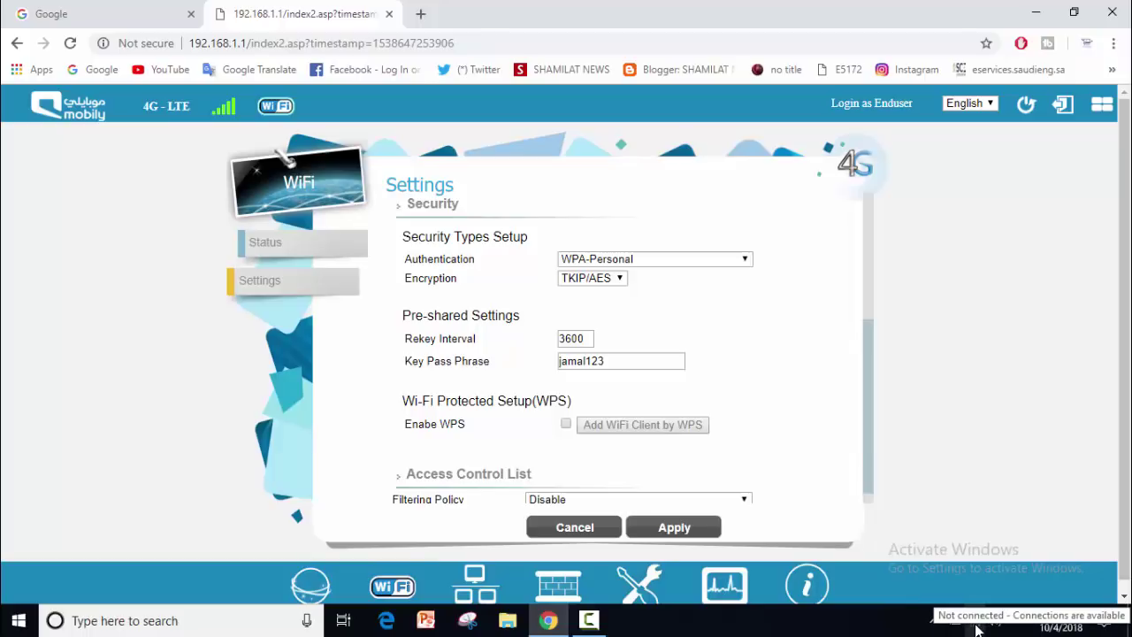
# Step: Connect the PC to Al_Nabiya1 by entering and verifying the new security key
pyautogui.click(976, 623)
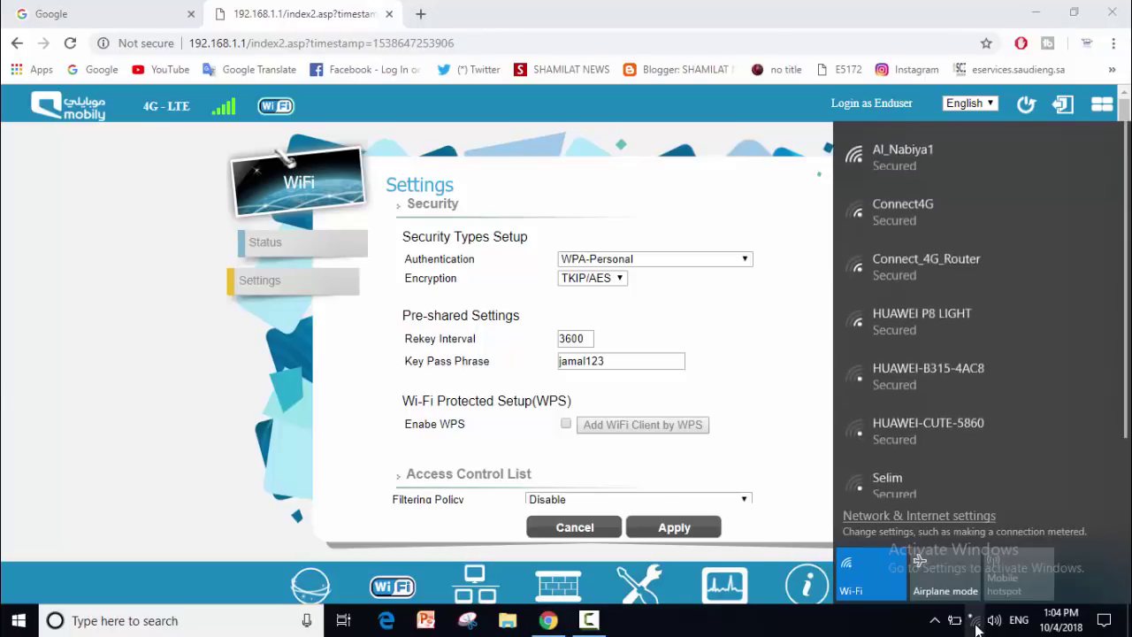
pyautogui.click(900, 149)
pyautogui.click(1030, 235)
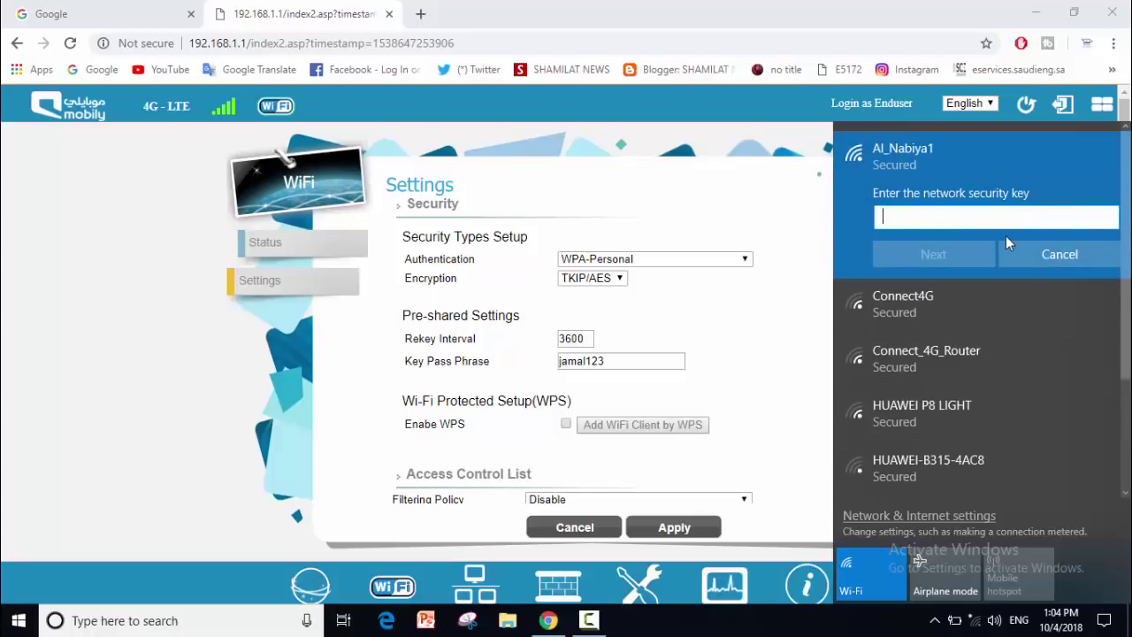
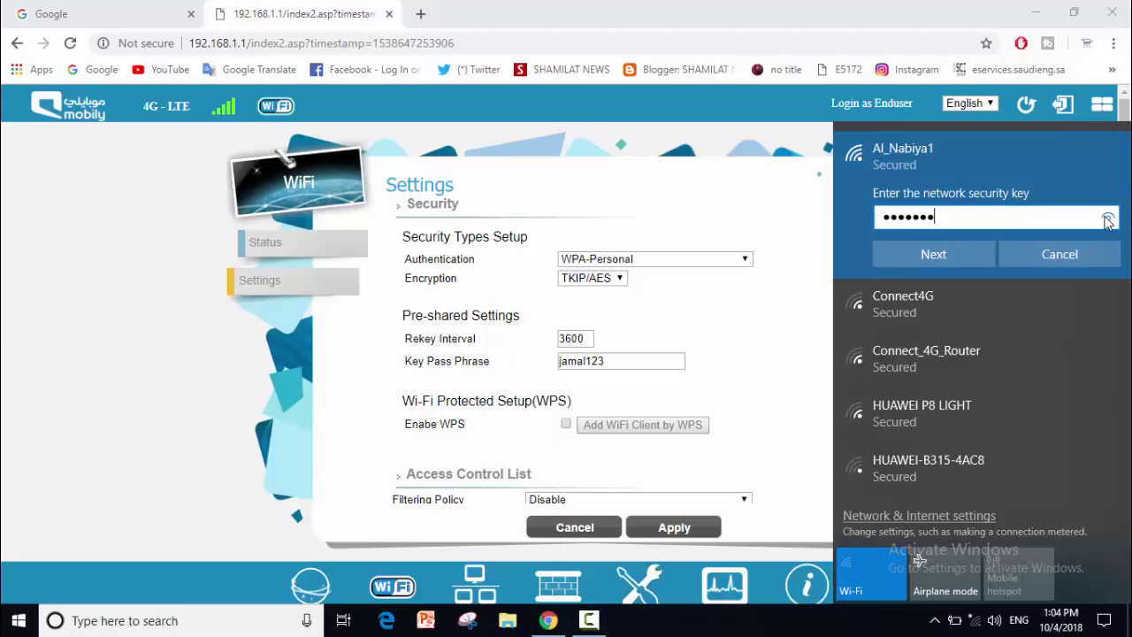
pyautogui.click(1108, 220)
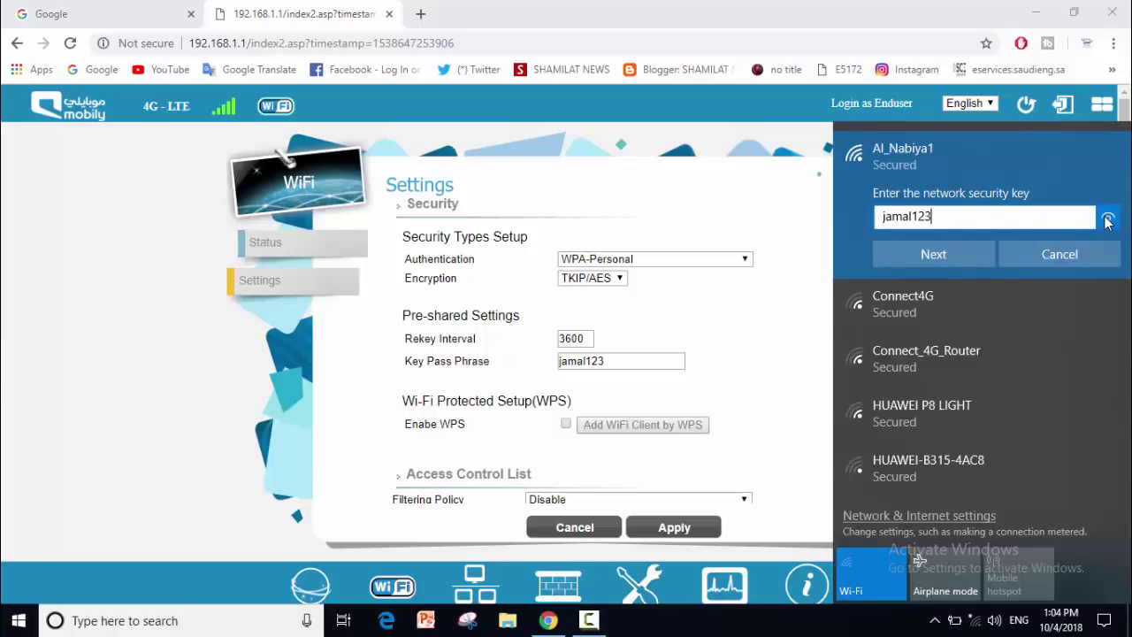
pyautogui.click(944, 254)
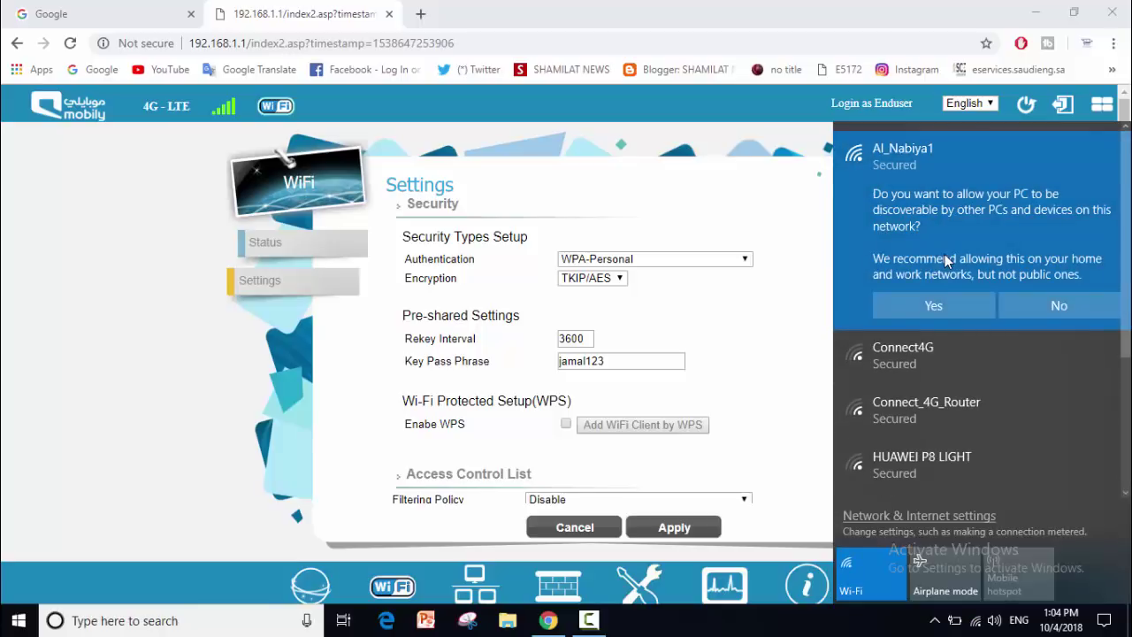